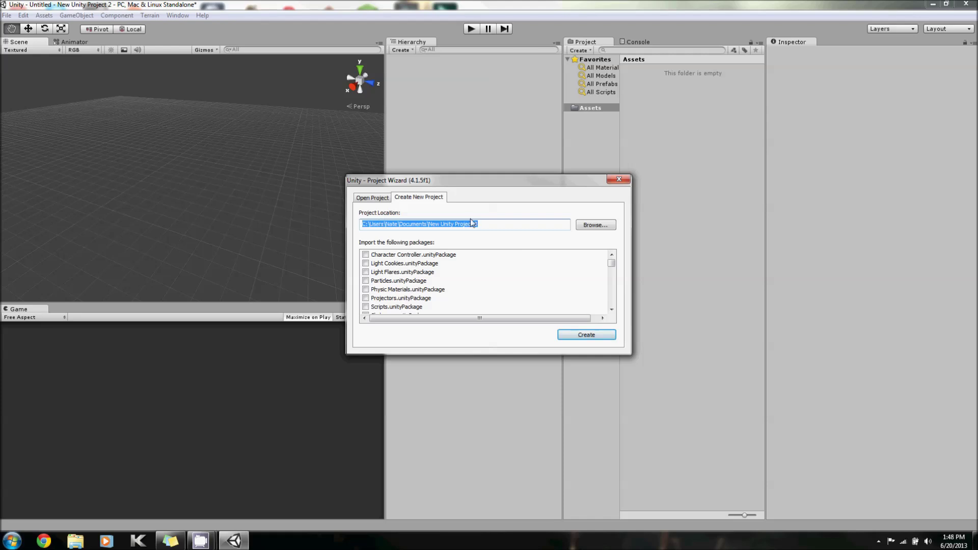
- Browse for a different project folder, then cancel to keep the default New Unity Project 3 location
left_click(605, 227)
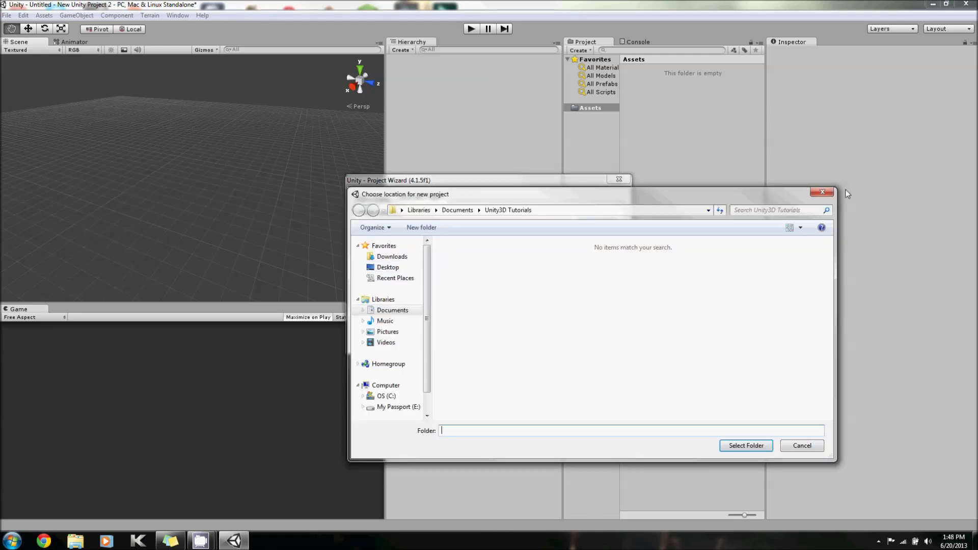
left_click(823, 192)
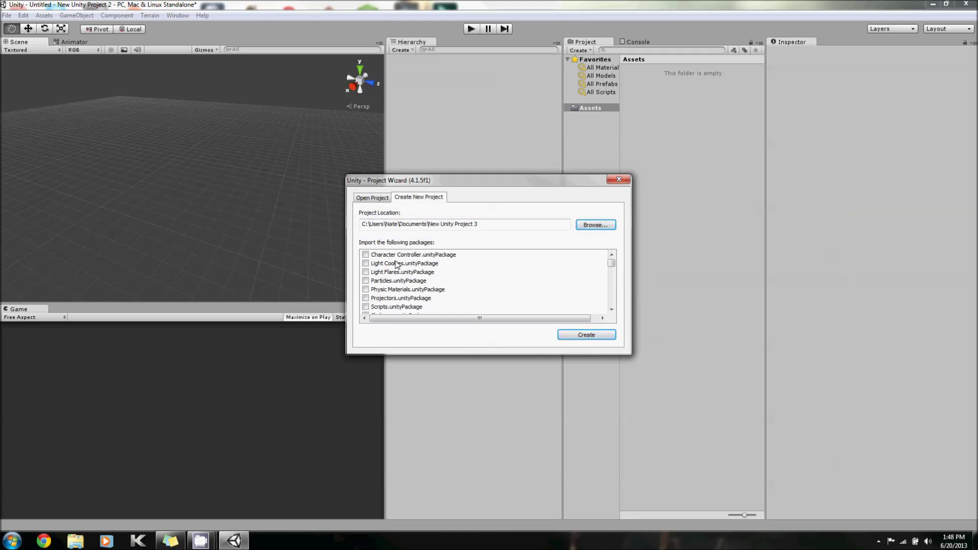
left_click_drag(610, 263, 611, 243)
mouse_move(613, 268)
left_mouse_down()
mouse_move(608, 320)
mouse_move(614, 253)
left_mouse_up()
mouse_move(612, 264)
left_mouse_down()
mouse_move(613, 302)
mouse_move(613, 255)
left_mouse_up()
left_click_drag(611, 264, 605, 319)
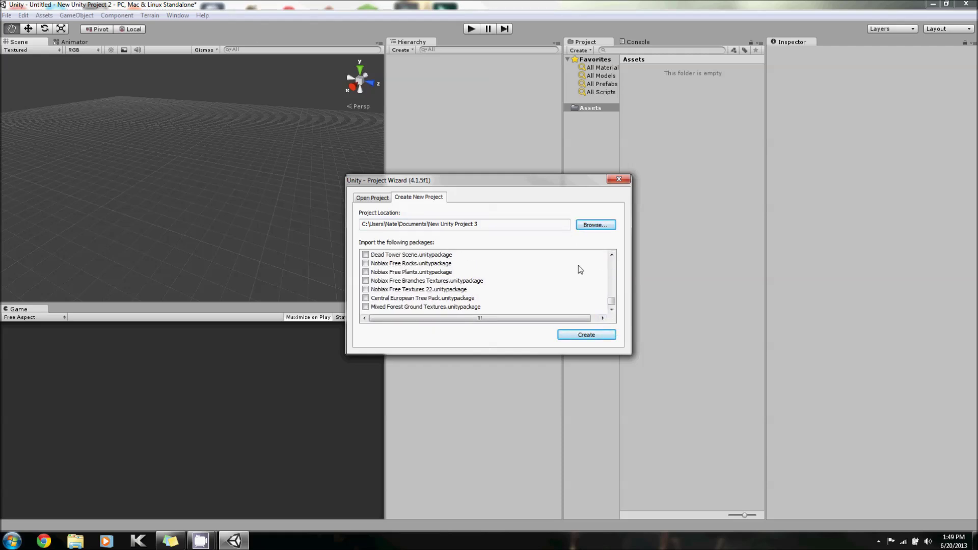
- Create the project without saving the old scene's changes, and dismiss the Welcome To Unity window
left_click(594, 336)
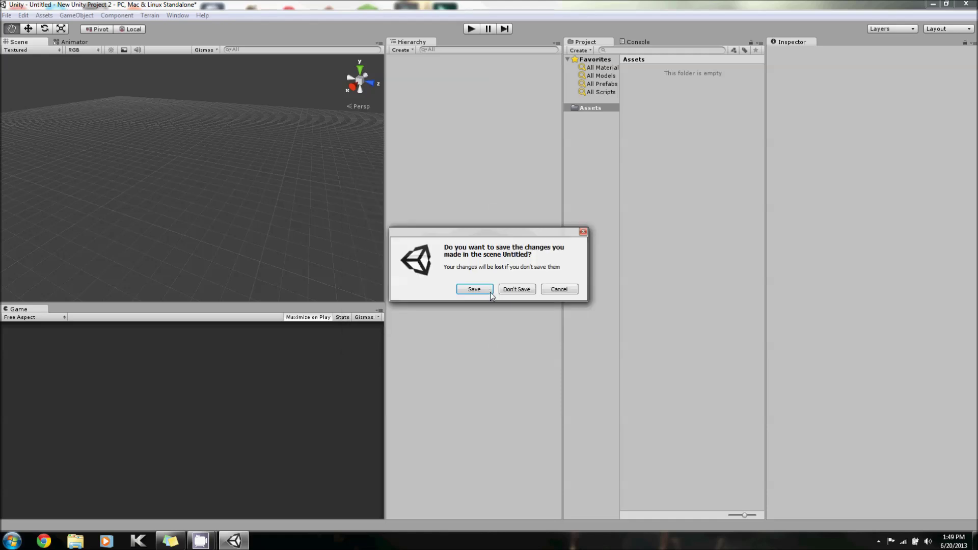
left_click(519, 292)
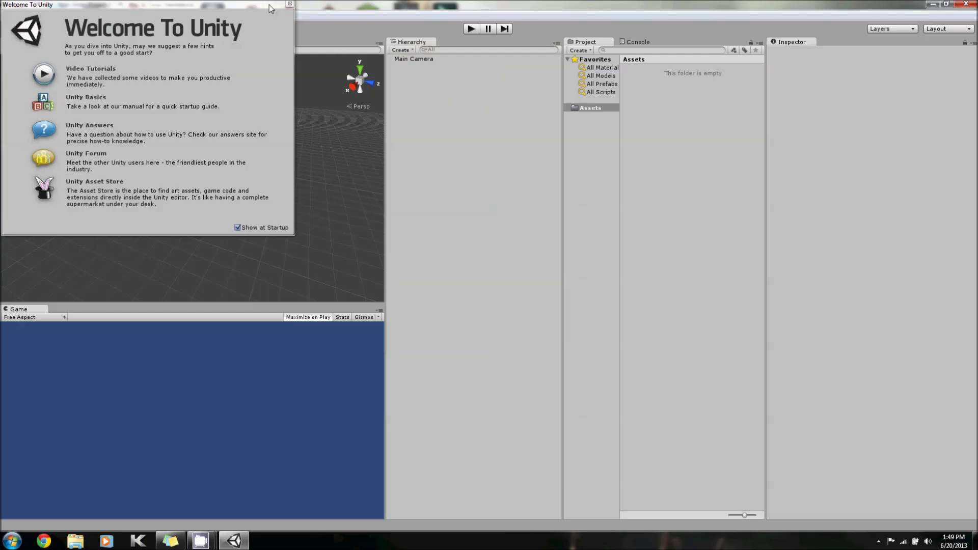
left_click(289, 5)
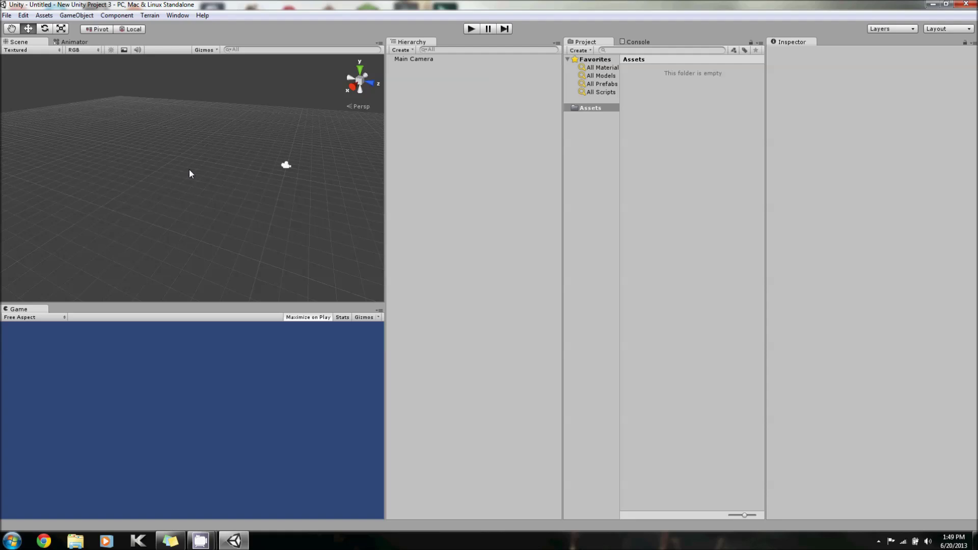
left_click(6, 15)
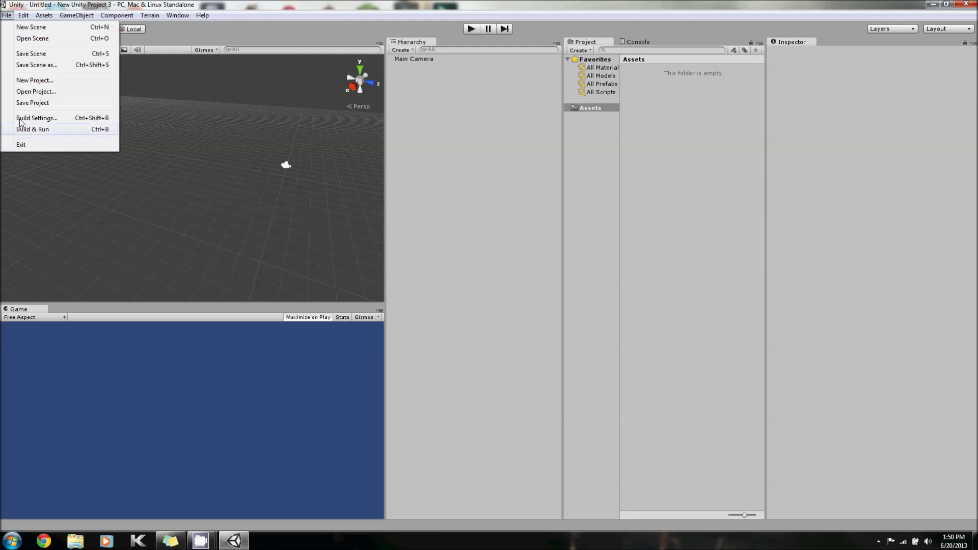
left_click(348, 138)
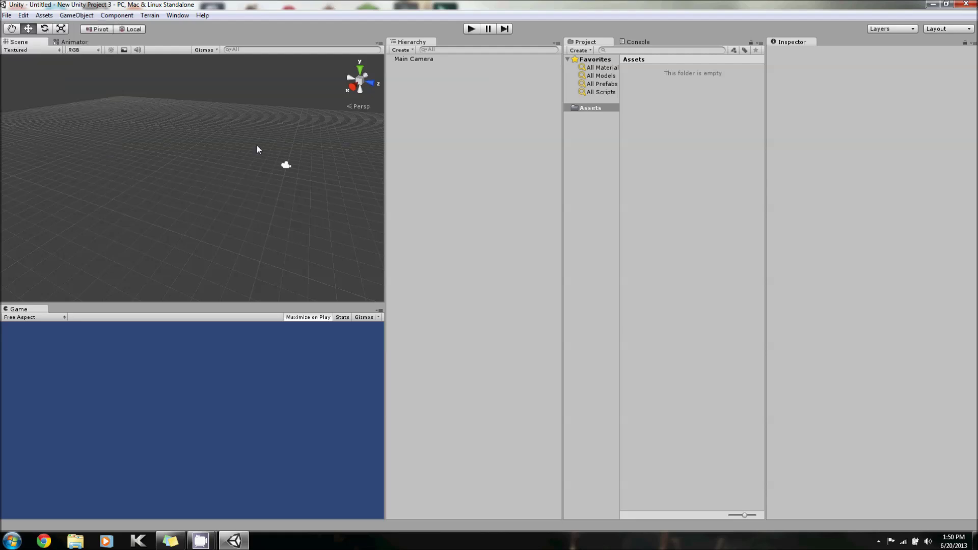
- Orbit, zoom and pan around the empty scene with Alt-drag, the Q Hand tool and the wheel
left_click_drag(127, 139, 199, 137, "alt")
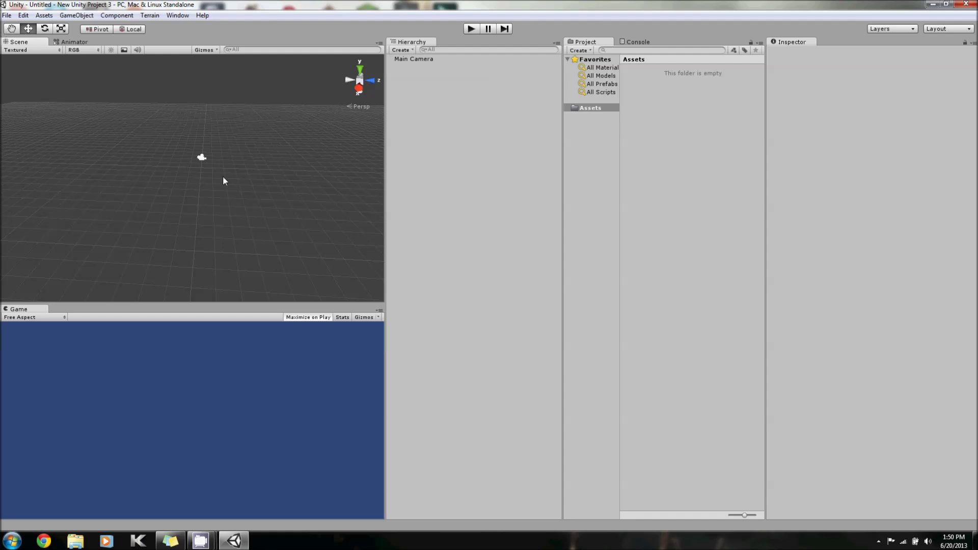
key("q")
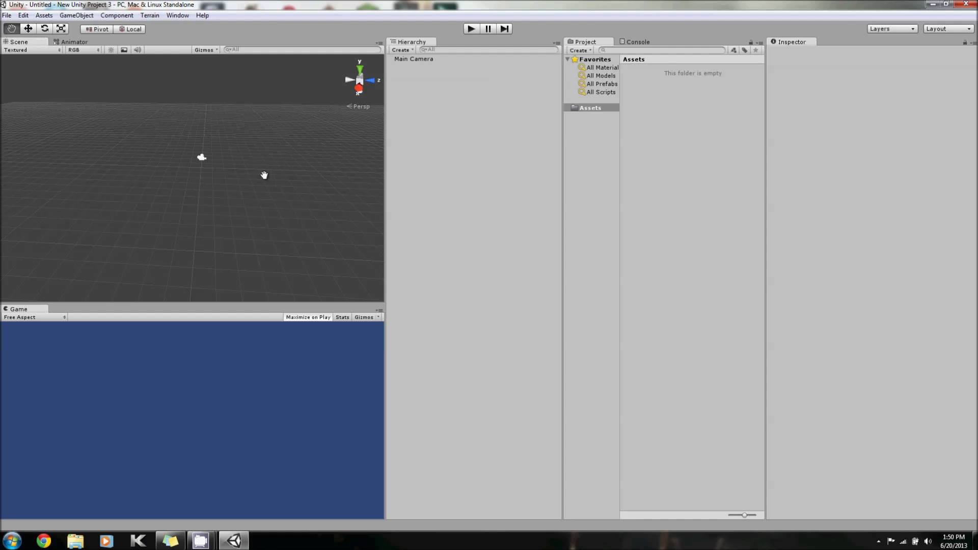
left_click_drag(183, 169, 533, 163, "alt")
left_click_drag(258, 170, 181, 166, "alt")
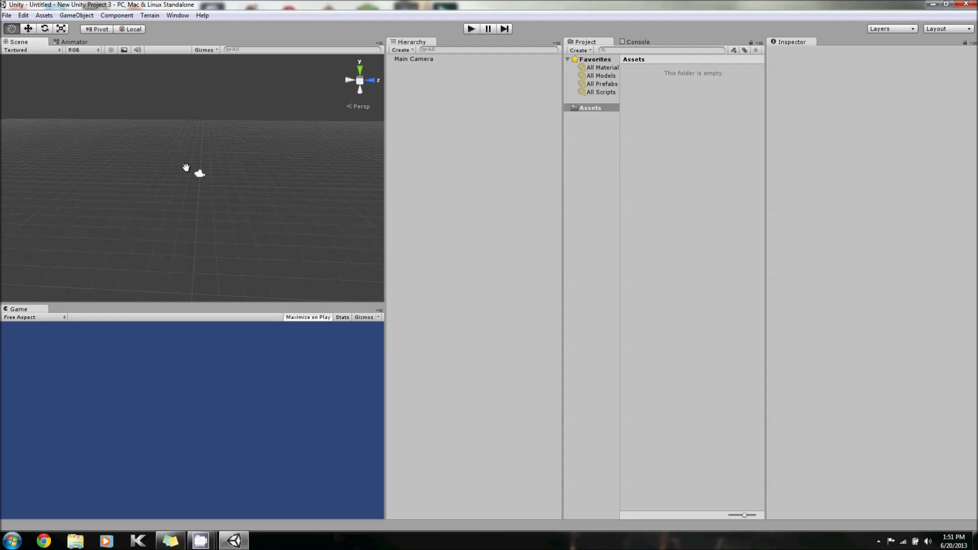
scroll(186, 167, "up", 6)
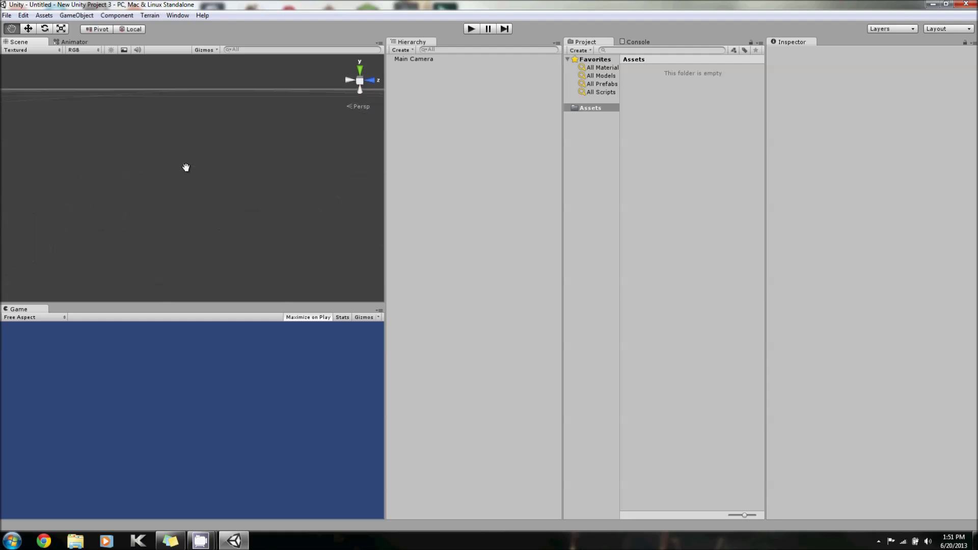
left_click_drag(198, 158, 309, 170)
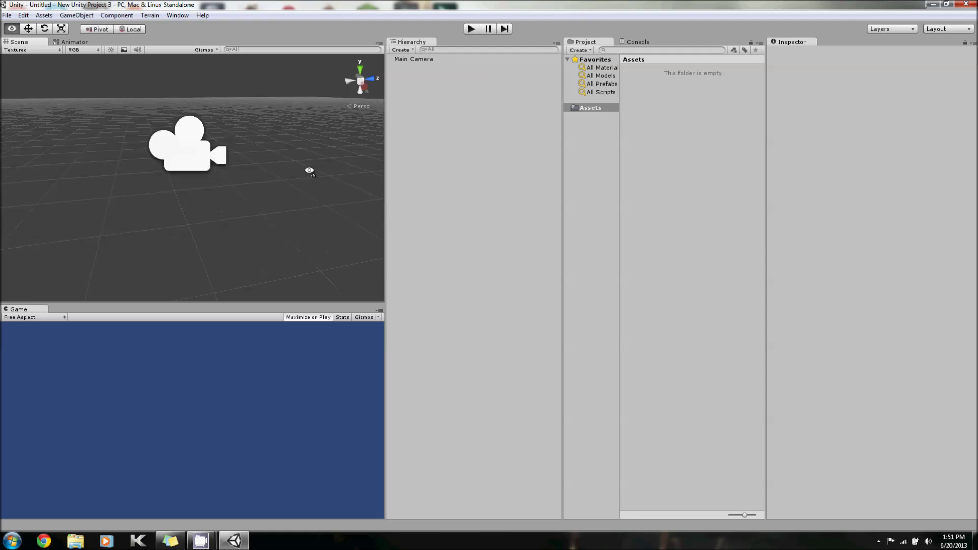
scroll(219, 168, "down", 8)
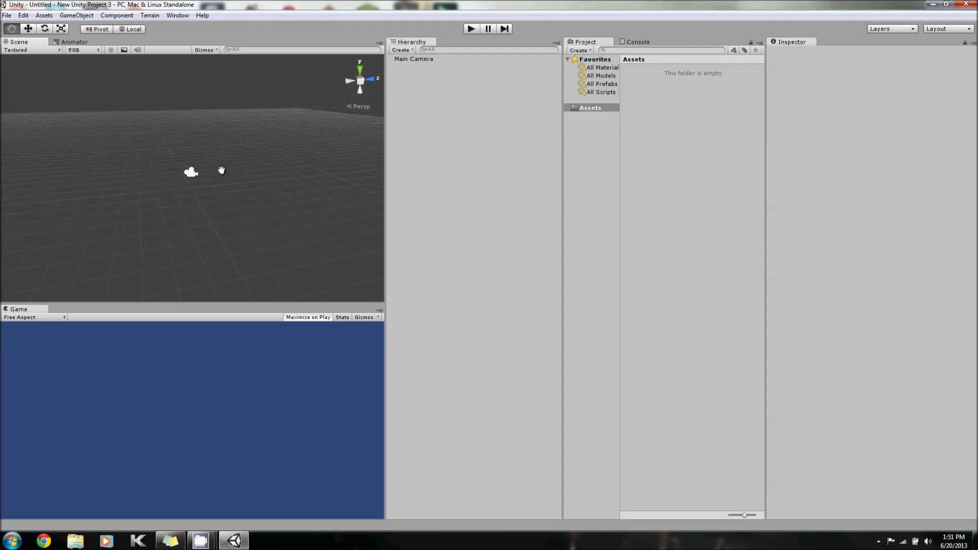
mouse_move(210, 203)
left_mouse_down()
mouse_move(170, 197)
mouse_move(238, 228)
mouse_move(259, 313)
mouse_move(249, 207)
mouse_move(306, 274)
mouse_move(170, 209)
mouse_move(222, 229)
mouse_move(285, 227)
mouse_move(158, 173)
mouse_move(332, 245)
mouse_move(146, 226)
mouse_move(245, 157)
mouse_move(275, 231)
mouse_move(195, 193)
mouse_move(306, 243)
mouse_move(252, 214)
mouse_move(208, 211)
mouse_move(203, 173)
mouse_move(395, 240)
mouse_move(209, 213)
left_mouse_up()
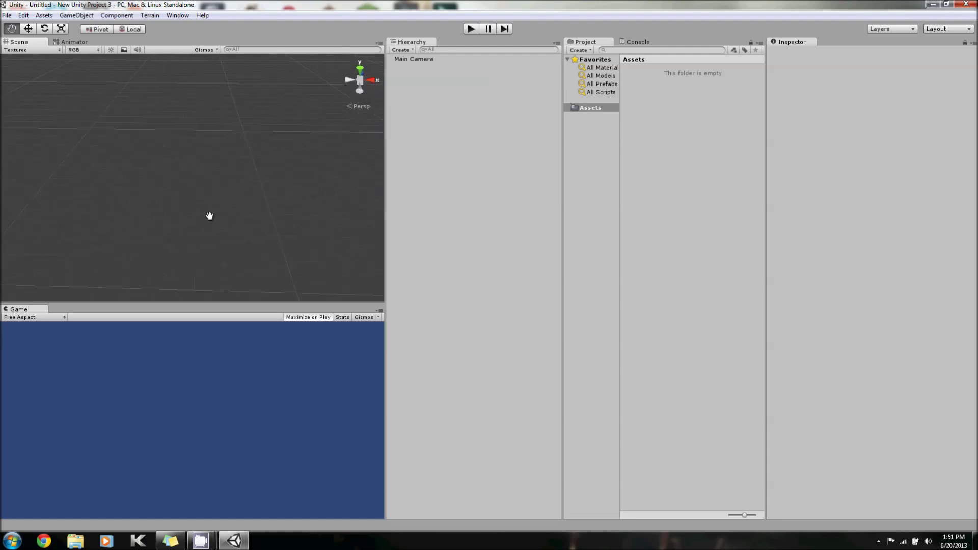
- Pan and orbit until the Main Camera is back in view, then zoom in close
left_click_drag(92, 189, 326, 214)
left_click_drag(122, 176, 190, 170)
left_click_drag(221, 120, 973, 188)
left_click_drag(194, 178, 950, 149, "alt")
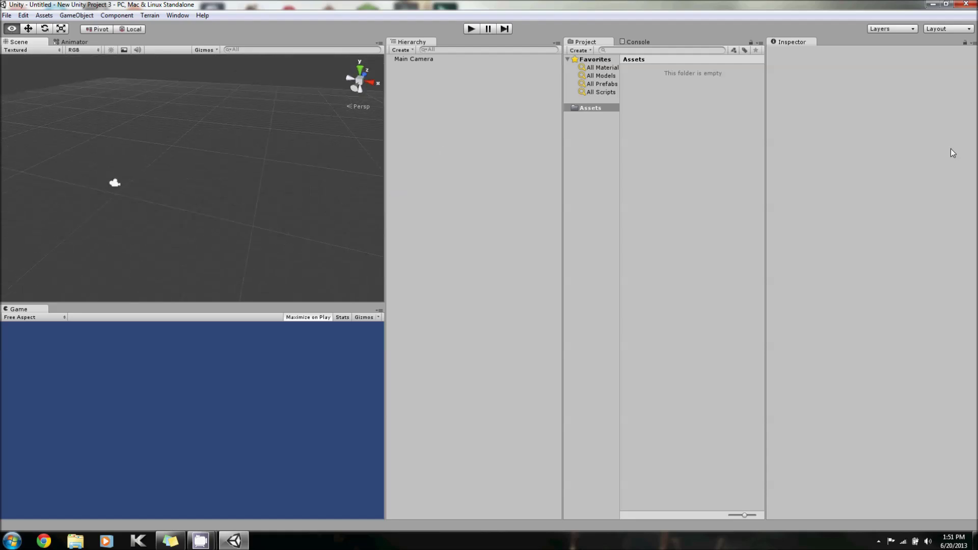
left_click_drag(356, 127, 249, 114)
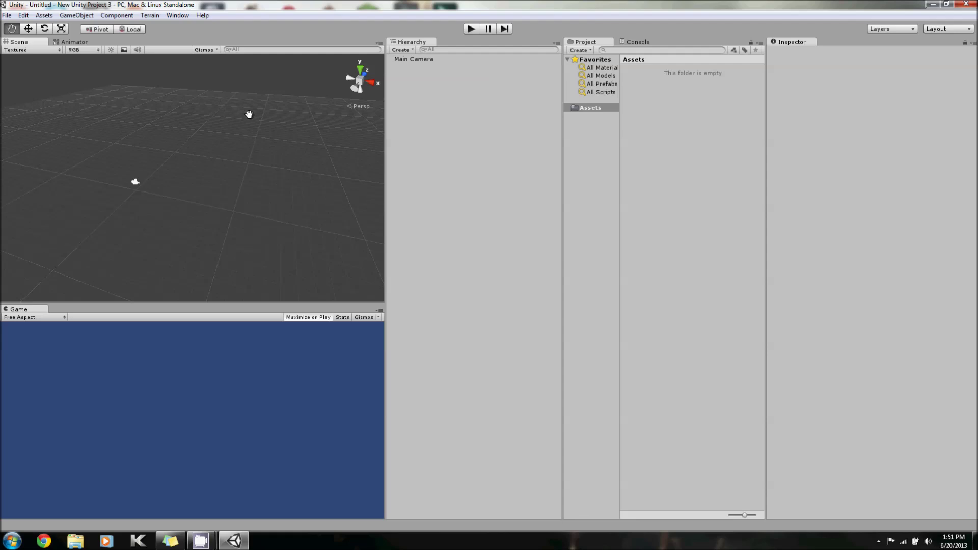
scroll(249, 114, "up", 6)
scroll(249, 114, "up", 4)
scroll(248, 114, "down", 2)
- Toggle skybox, fog and lens flare, then pan and orbit back to a perspective view of the grid
left_click(125, 51)
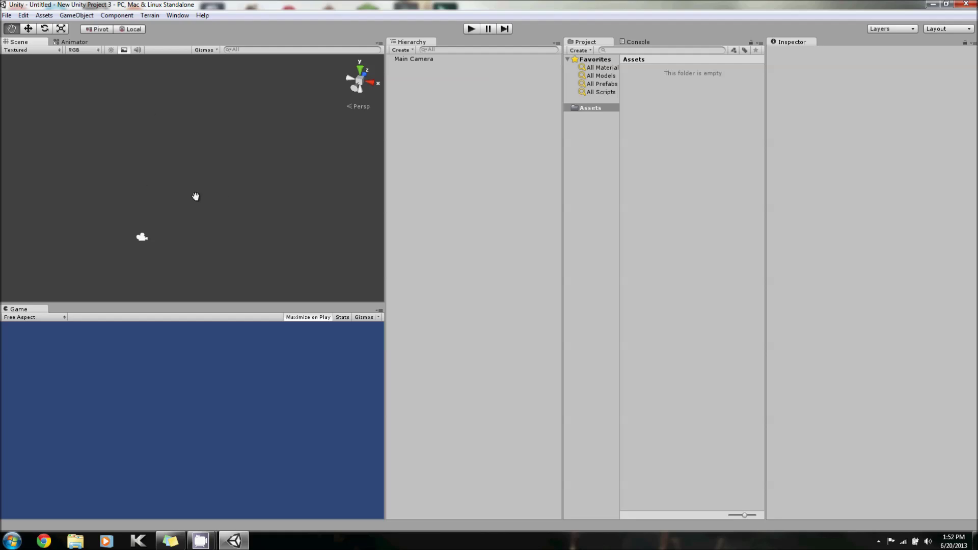
left_click_drag(196, 197, 251, 175)
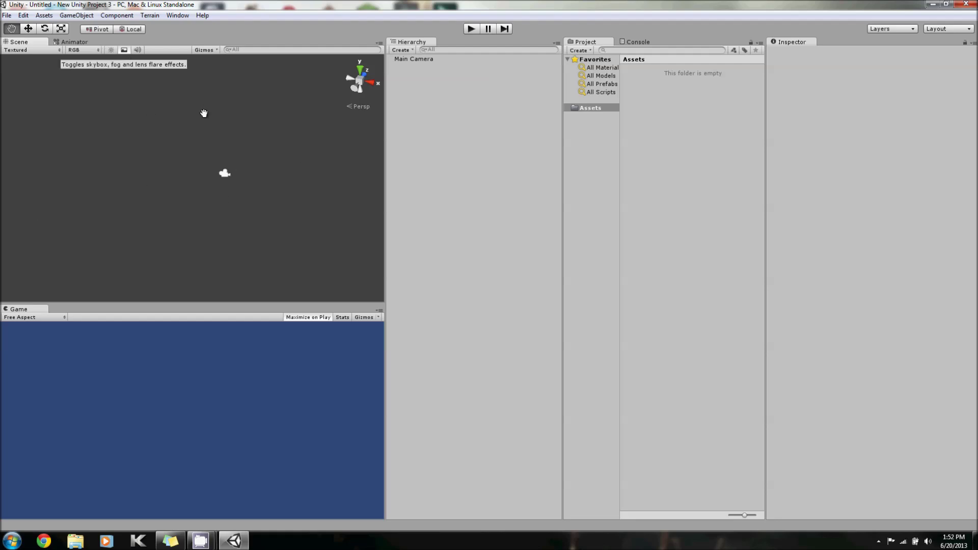
left_click_drag(190, 151, 286, 168)
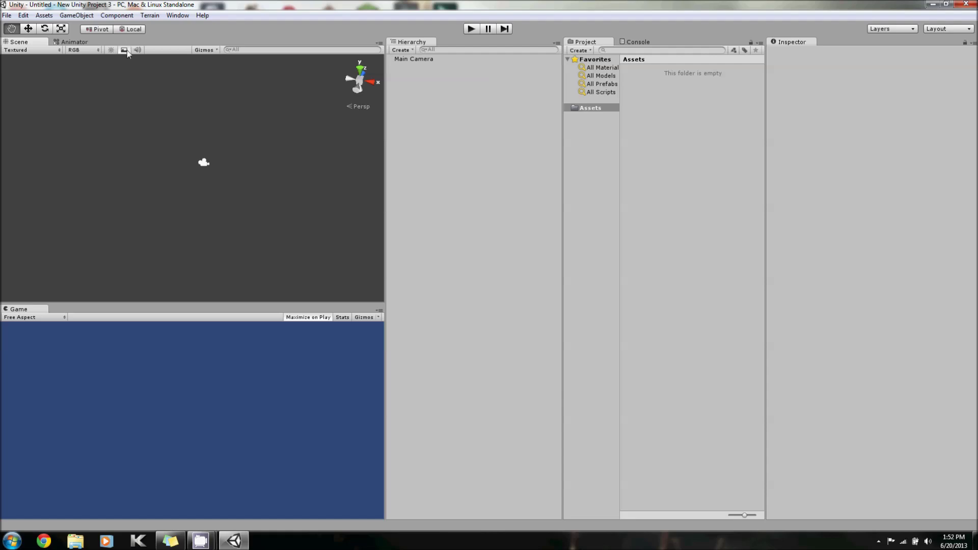
left_click_drag(262, 162, 281, 181, "alt")
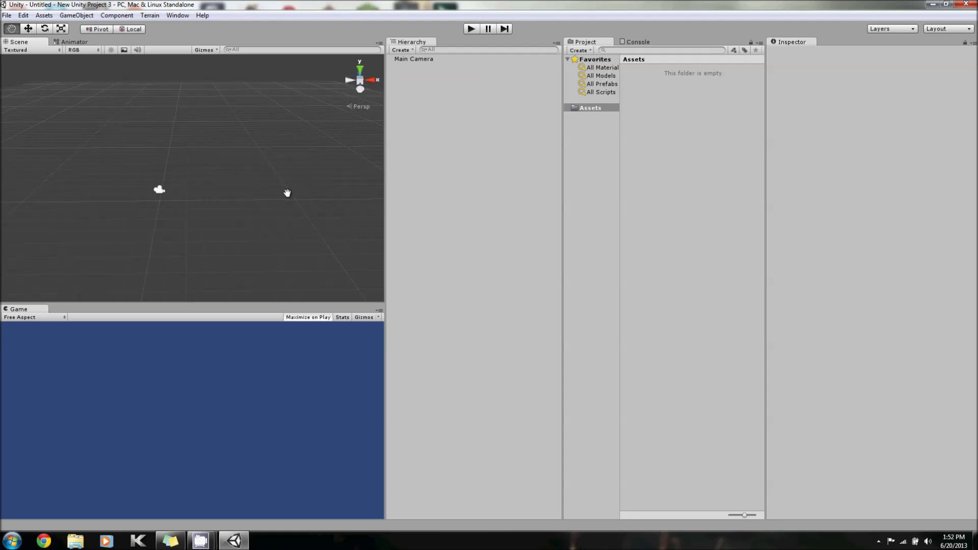